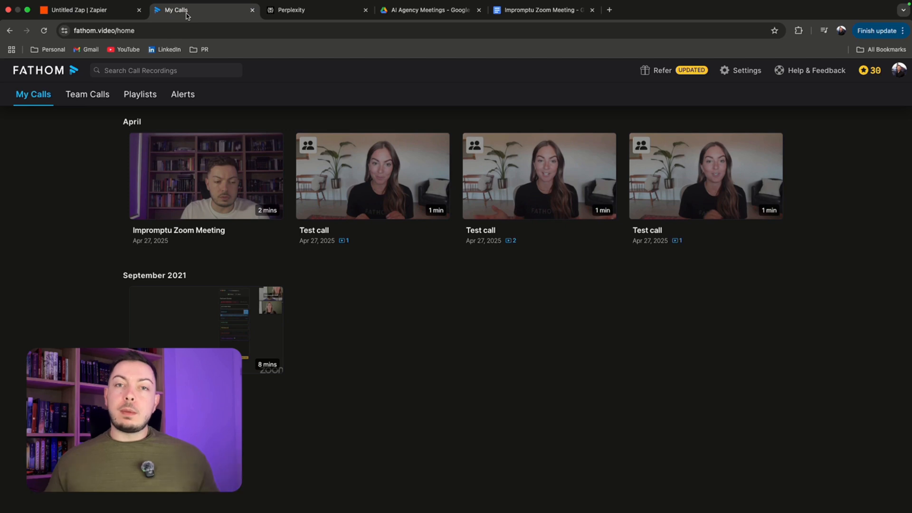
# Step: Switch to the Zapier draft and review the app, trigger event options and account of the Fathom New Transcript trigger
pyautogui.click(108, 13)
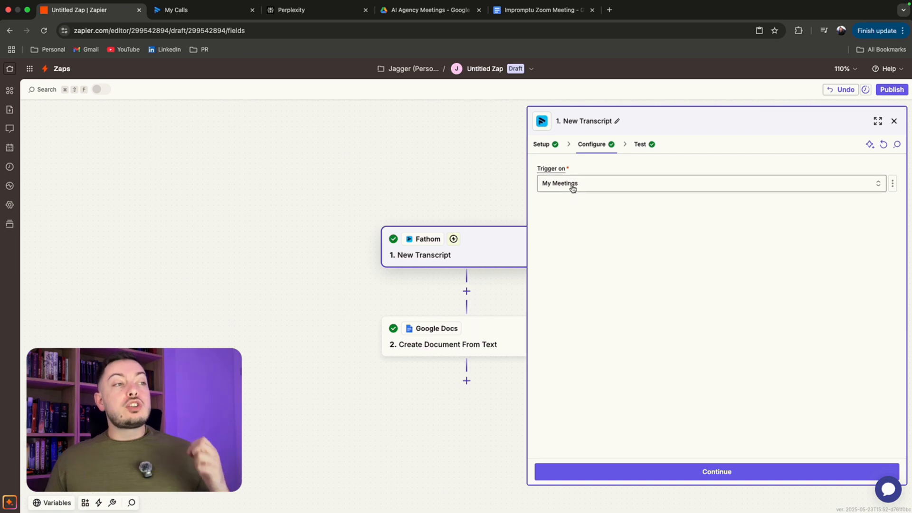
pyautogui.click(536, 142)
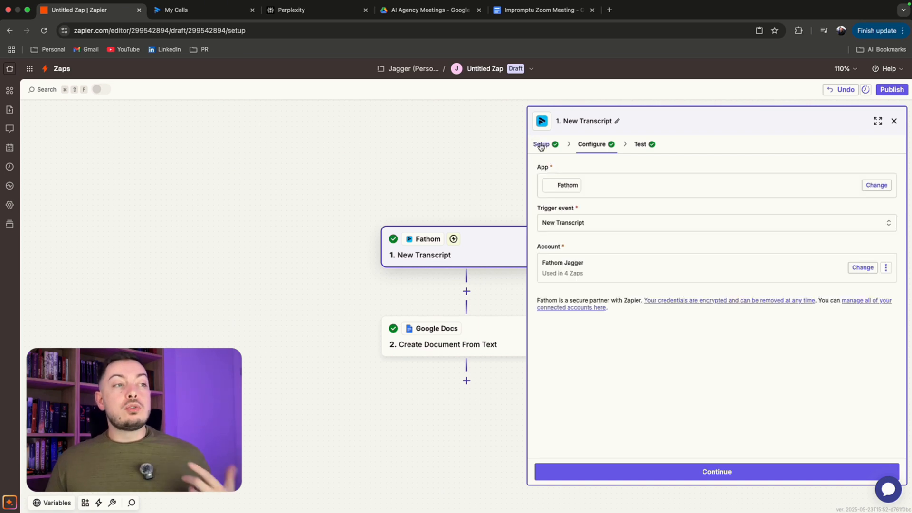
pyautogui.click(572, 224)
pyautogui.scroll(-3, 456, 322)
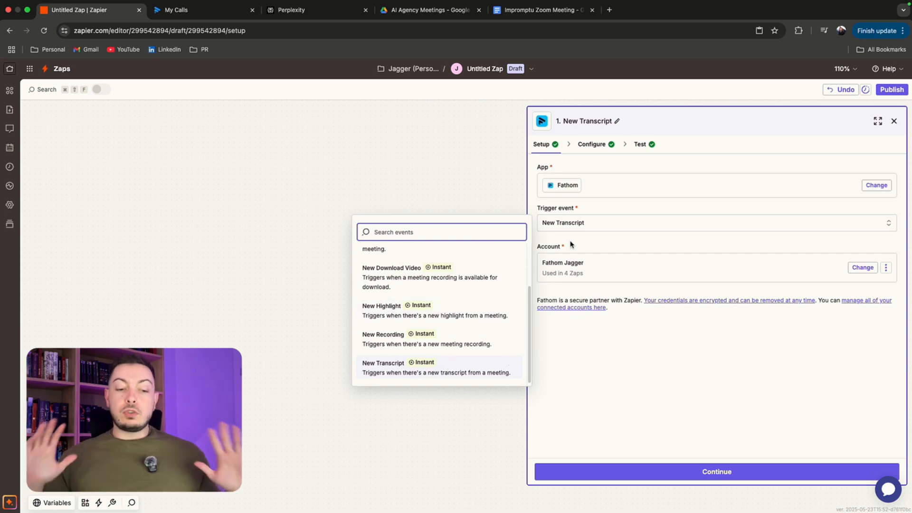
pyautogui.click(595, 230)
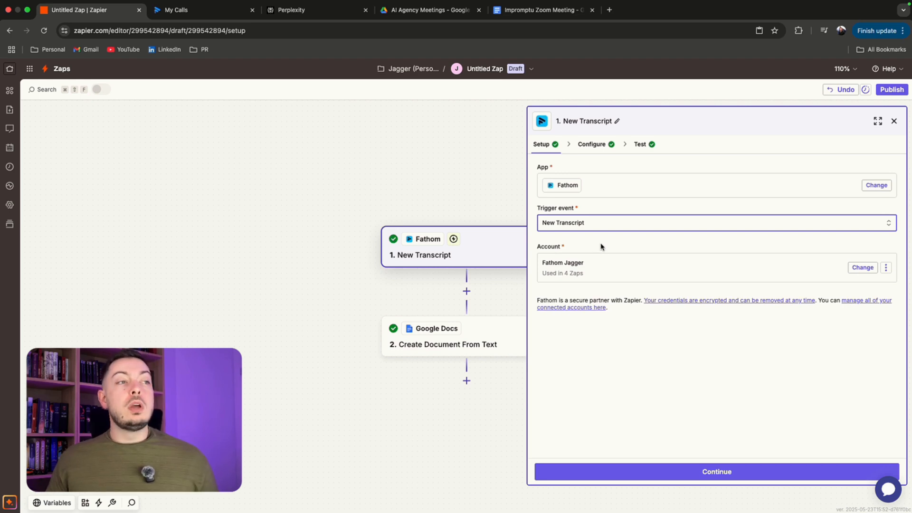
# Step: Check the Fathom trigger's meeting scope and test record, and compare them with the recorded calls in Fathom
pyautogui.click(596, 149)
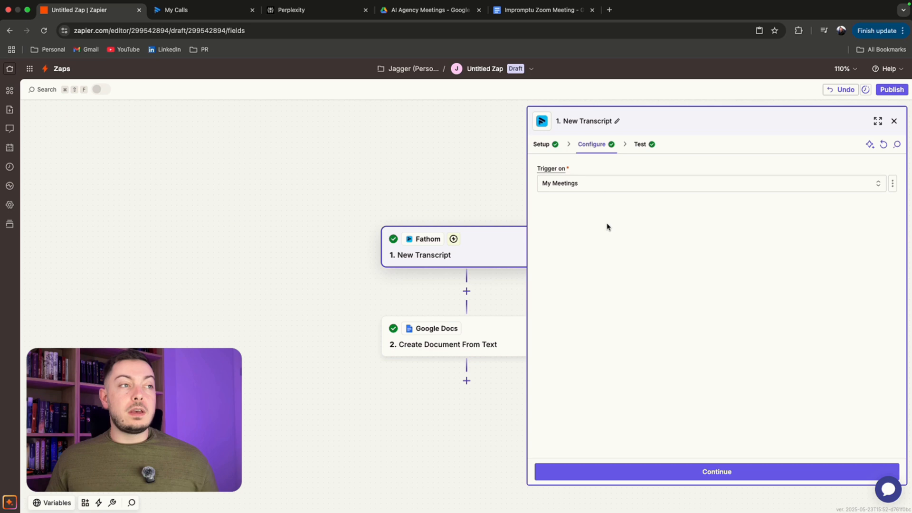
pyautogui.click(600, 188)
pyautogui.click(637, 146)
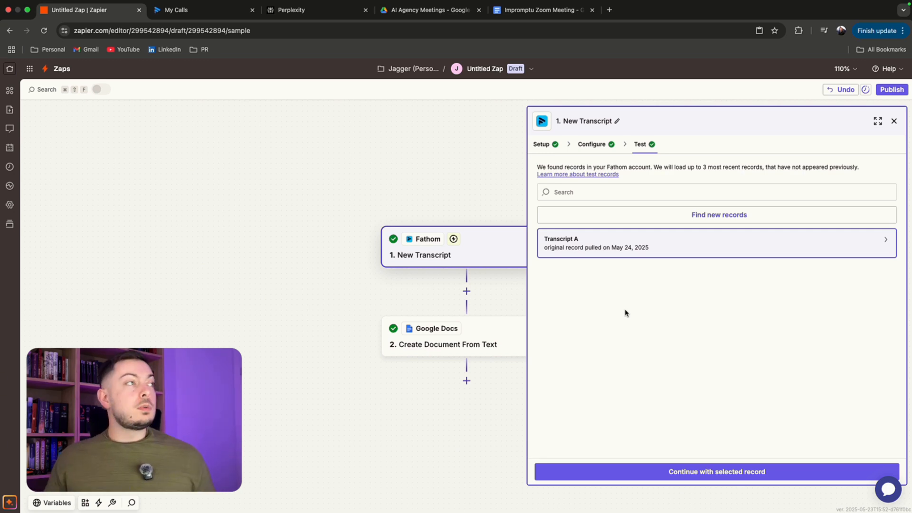
pyautogui.click(200, 10)
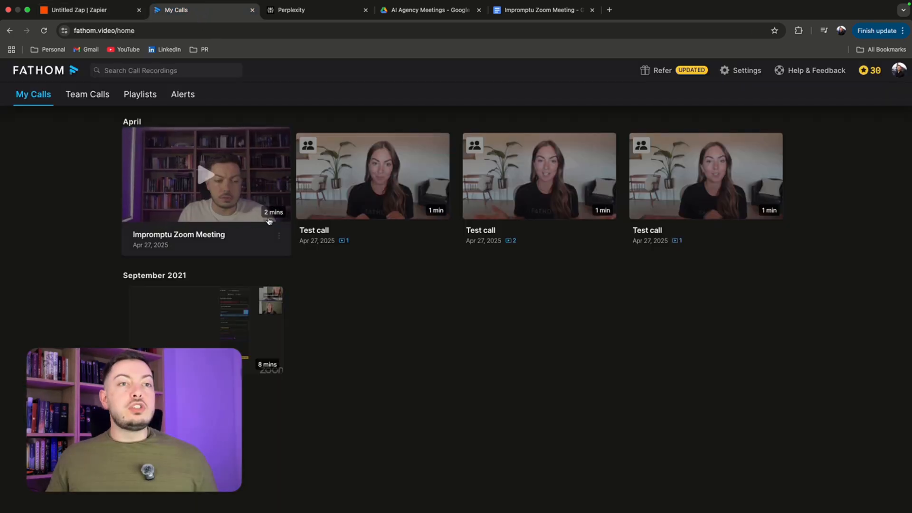
pyautogui.click(99, 14)
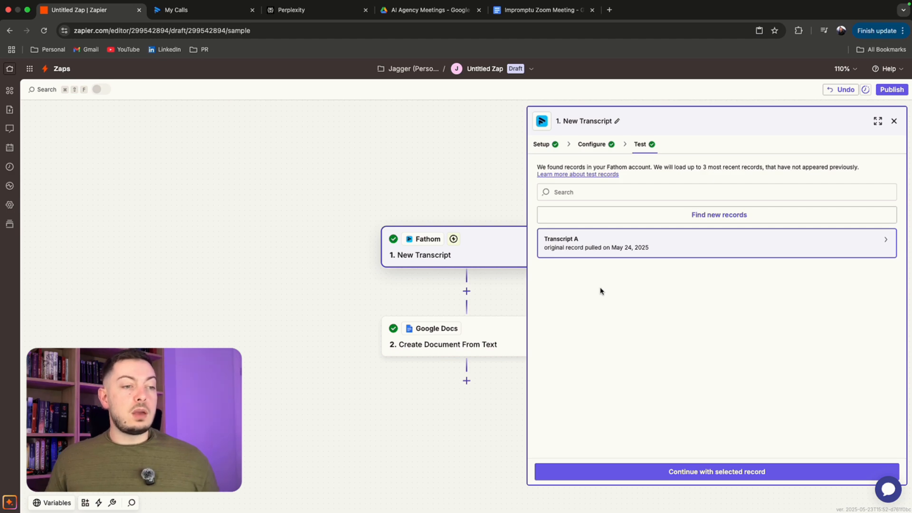
# Step: Continue with the Transcript A record, keep Create Document From Text as the Google Docs event, and review the document name and content mapping
pyautogui.click(703, 470)
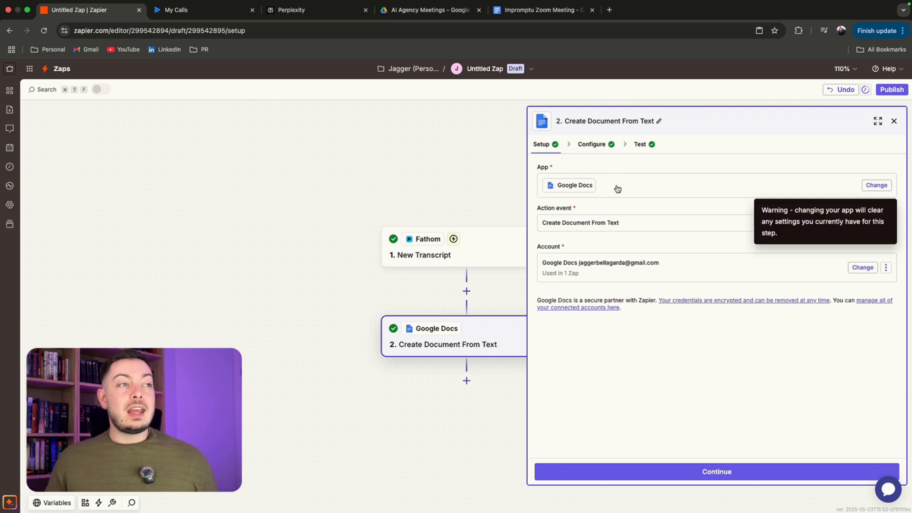
pyautogui.click(631, 230)
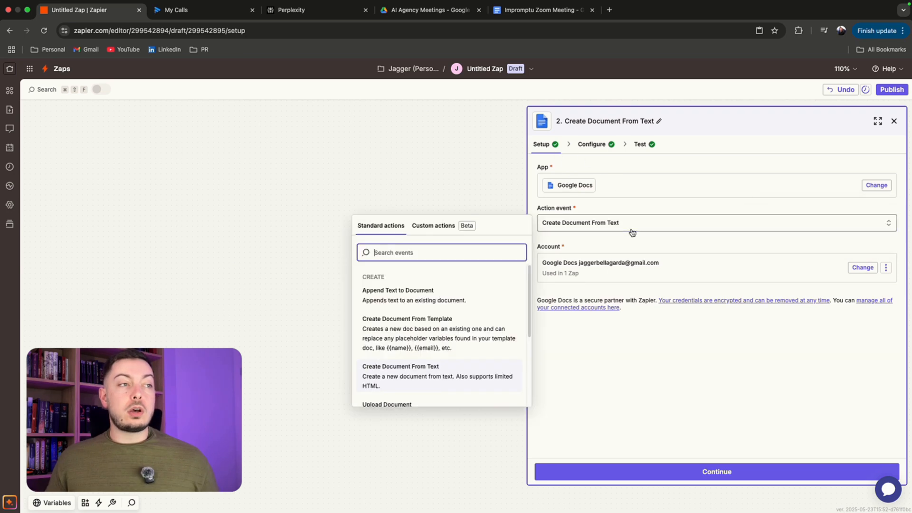
pyautogui.click(477, 384)
pyautogui.click(591, 144)
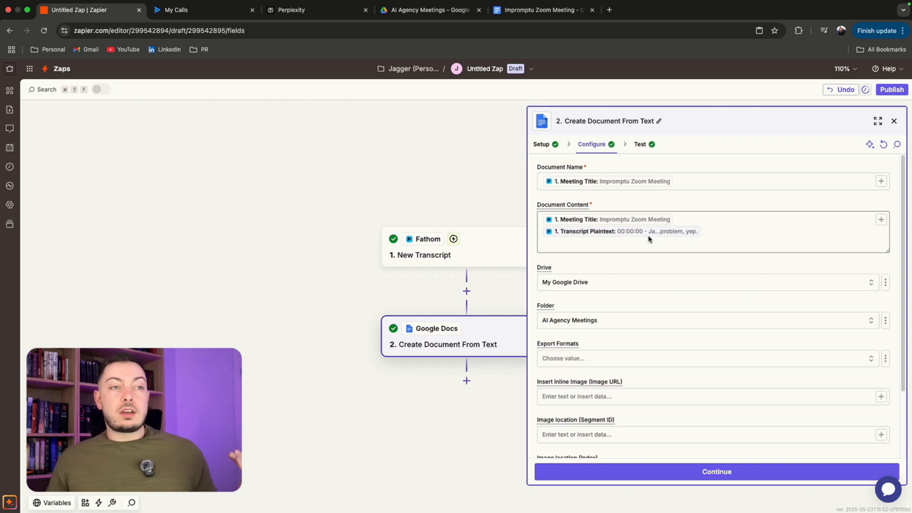
pyautogui.click(712, 234)
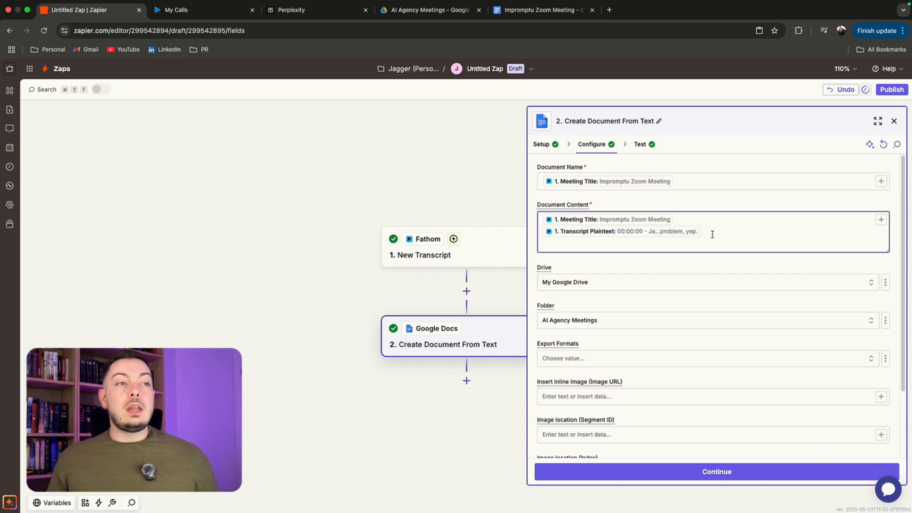
pyautogui.click(702, 231)
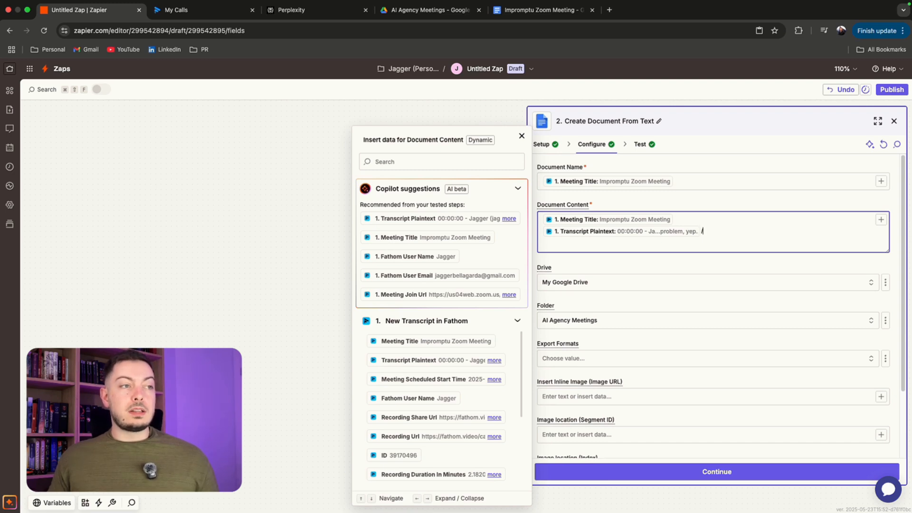
pyautogui.press('Escape')
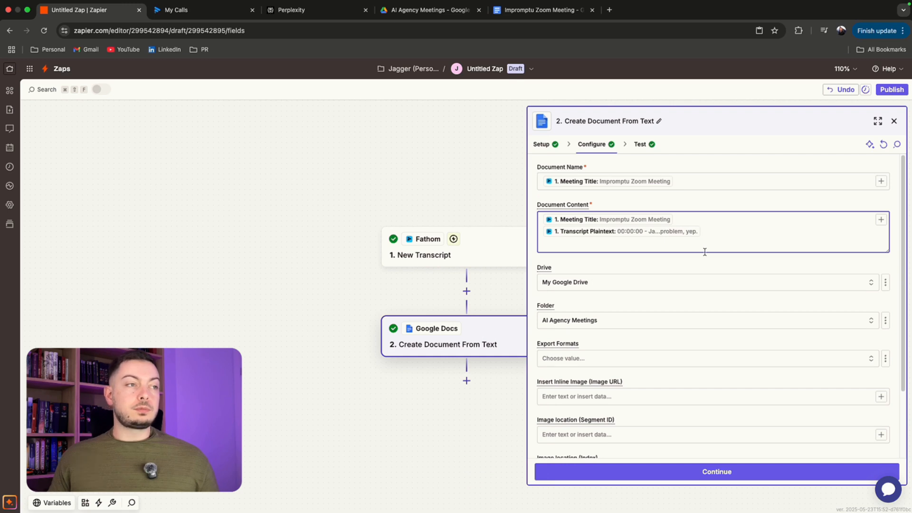
# Step: Review the Google Docs step's destination drive and folder, and examine the output data of its test
pyautogui.click(677, 288)
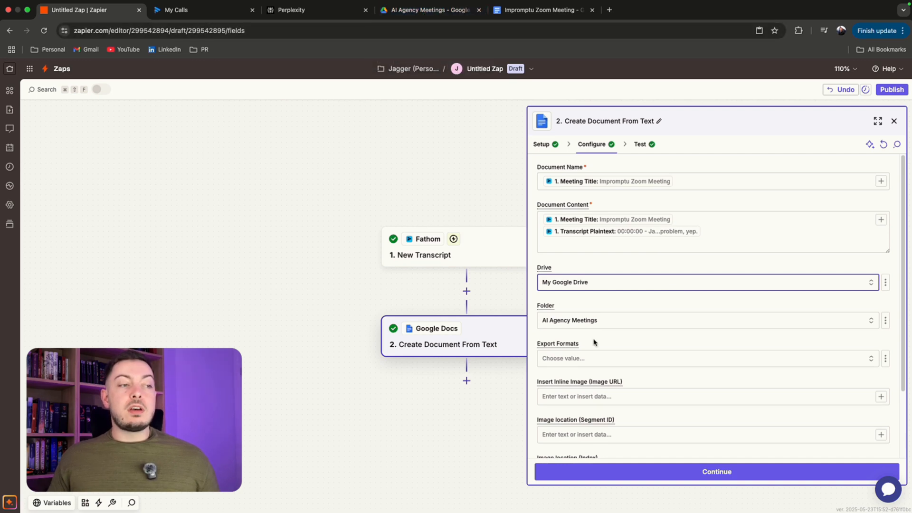
pyautogui.scroll(-2, 604, 336)
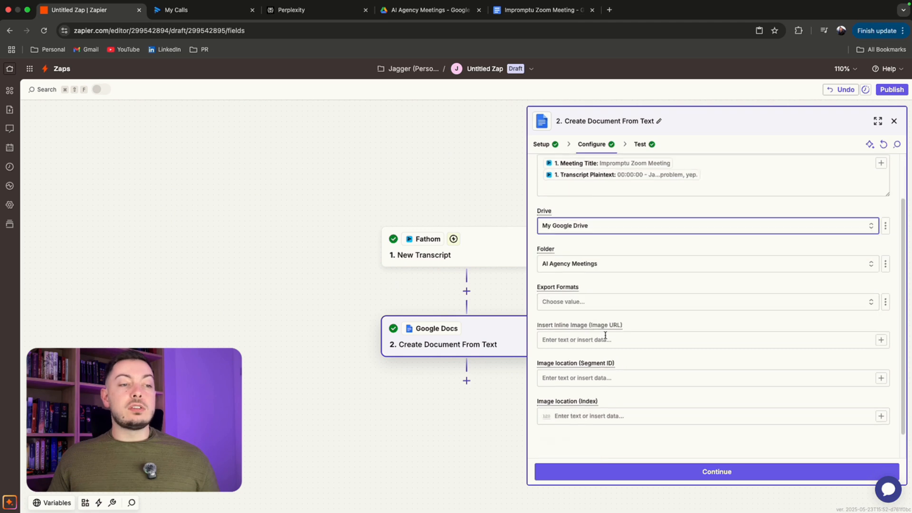
pyautogui.click(661, 471)
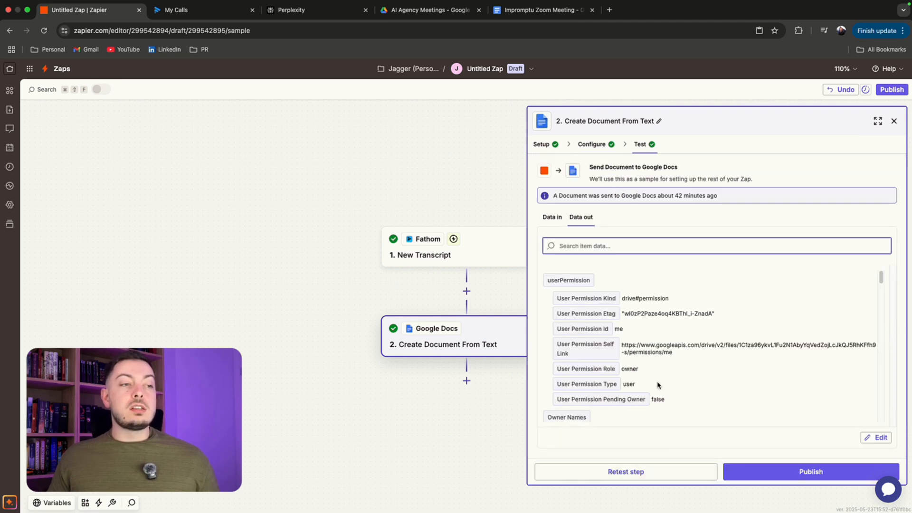
pyautogui.scroll(-5, 659, 383)
pyautogui.scroll(-1, 658, 380)
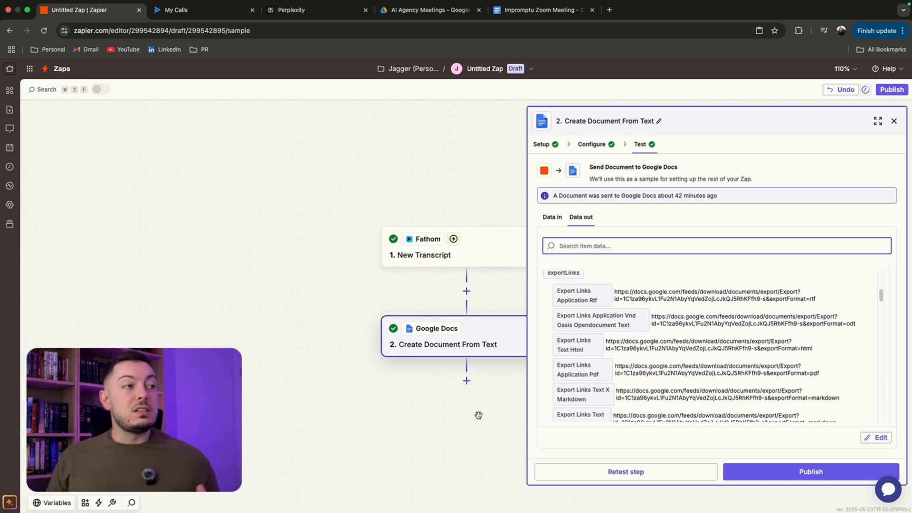
# Step: Switch to Perplexity and start a new Space titled "AI Agency Meetings", looking at the available emojis
pyautogui.click(282, 15)
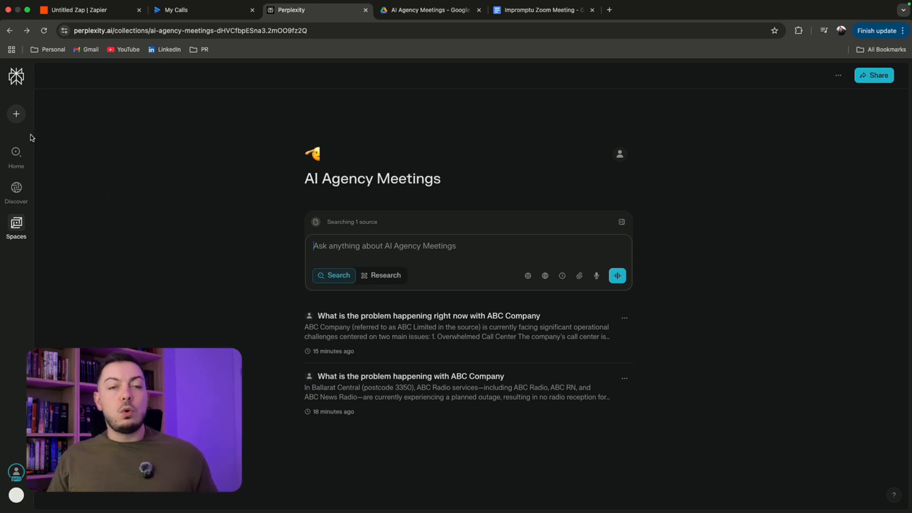
pyautogui.click(16, 153)
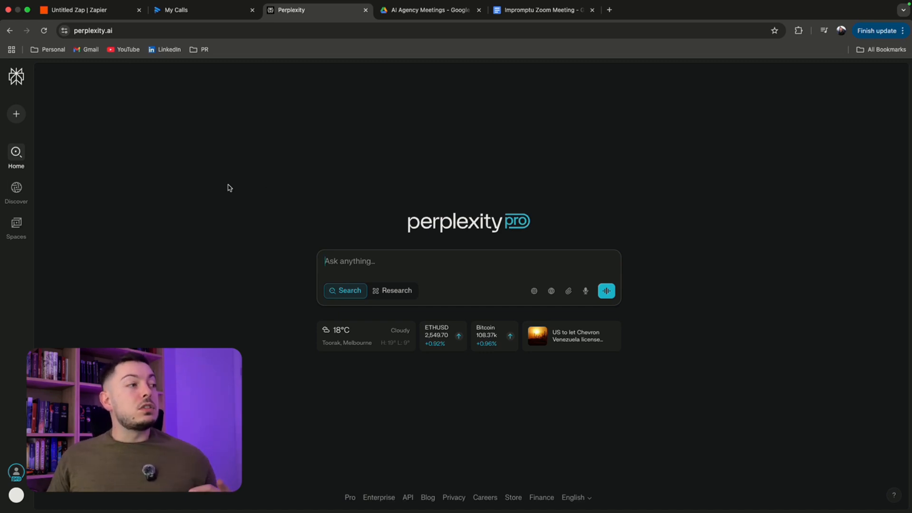
pyautogui.moveTo(19, 223)
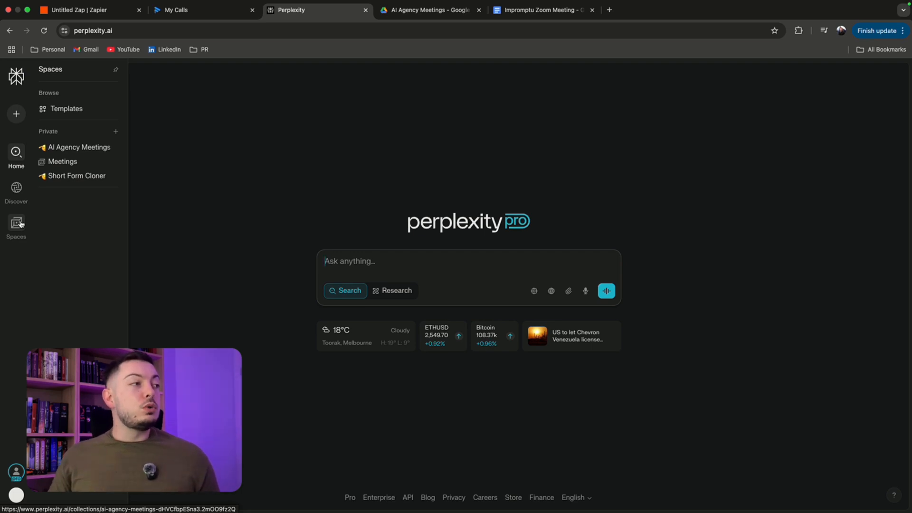
pyautogui.click(115, 136)
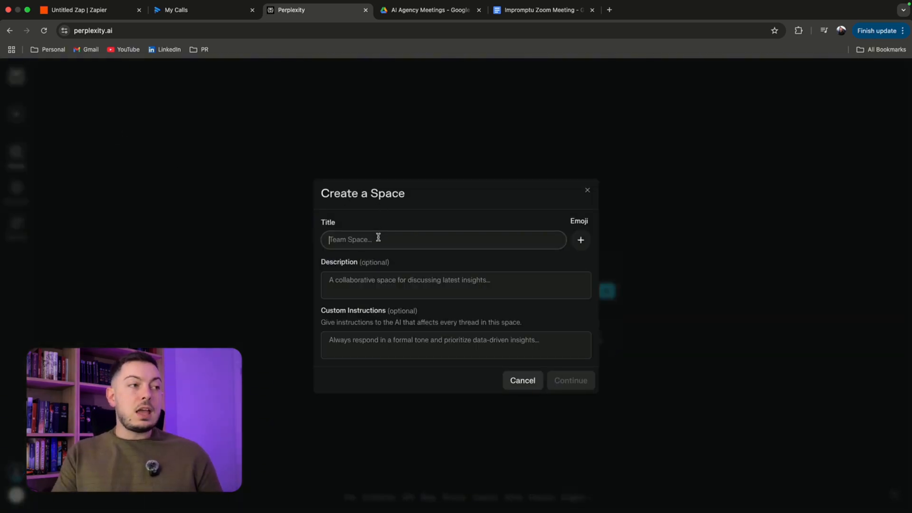
pyautogui.write('AI')
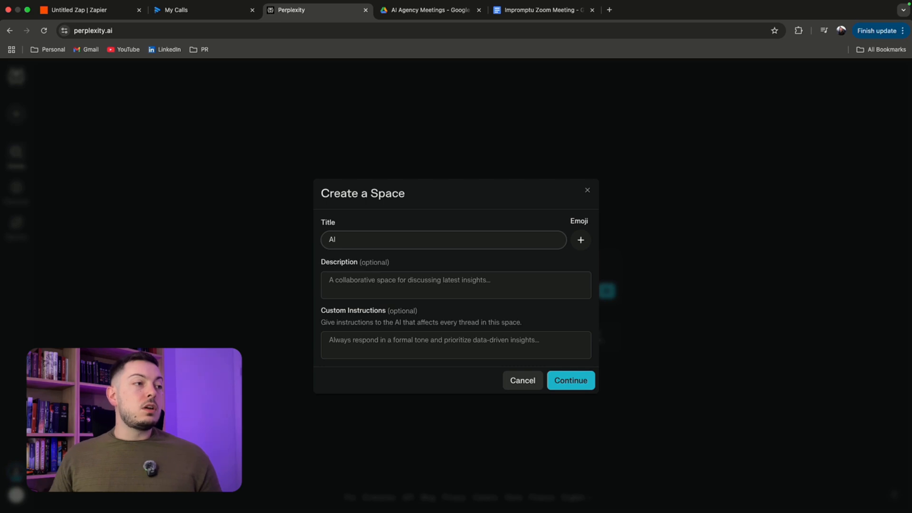
pyautogui.write(' Agne')
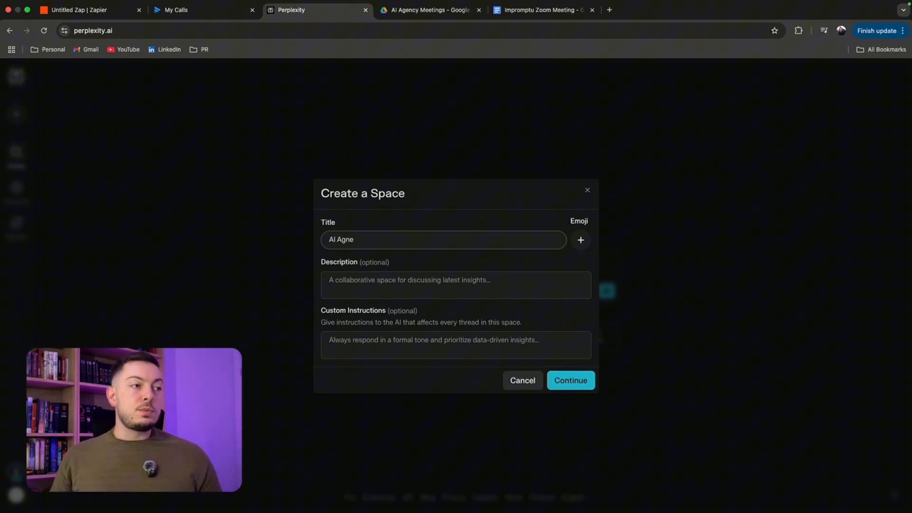
pyautogui.press('BackSpace')
pyautogui.write('encyt ')
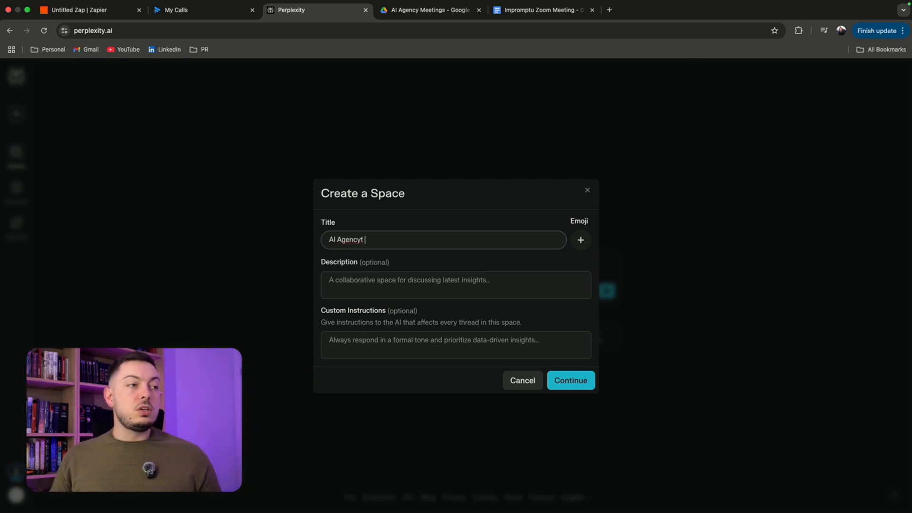
pyautogui.press('BackSpace')
pyautogui.press('BackSpace')
pyautogui.write(' Meetings')
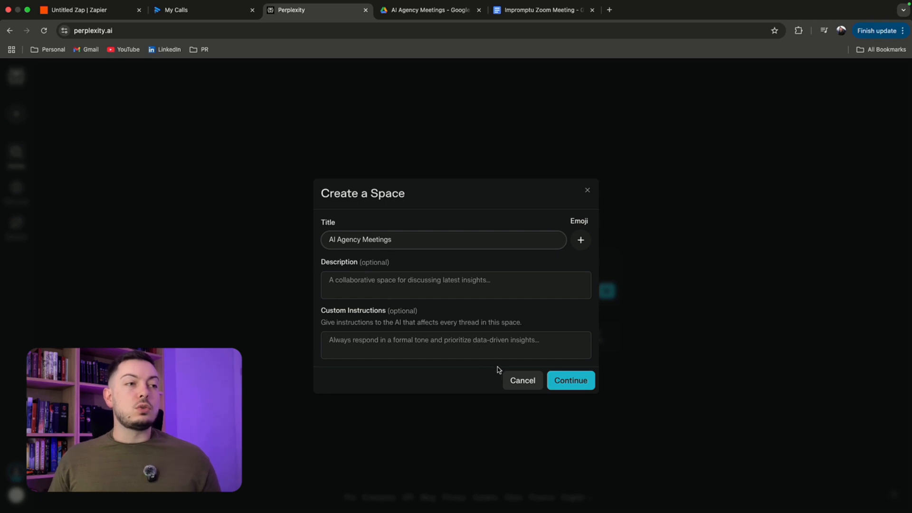
pyautogui.click(582, 241)
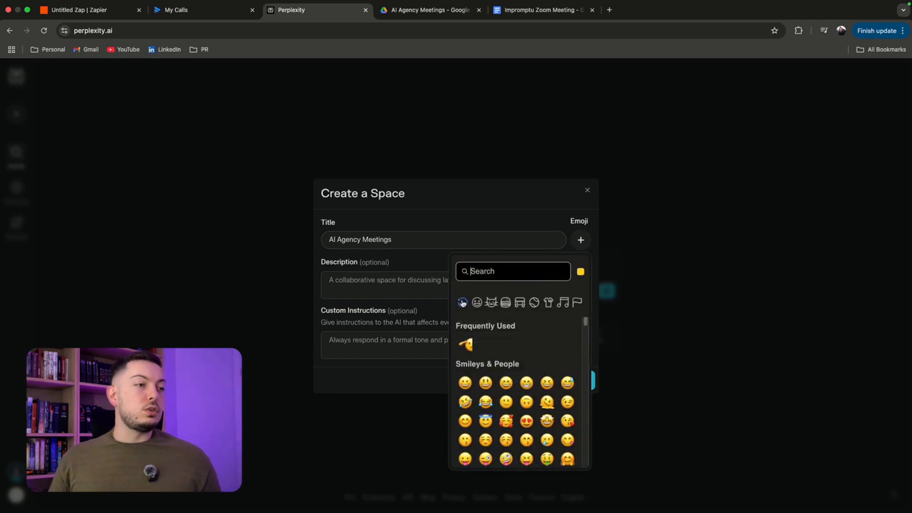
pyautogui.click(495, 224)
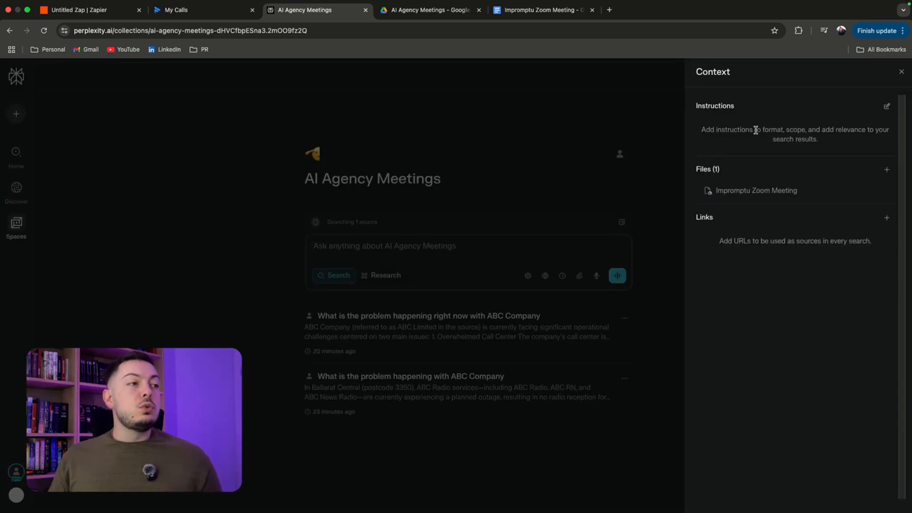
# Step: Examine the AI Agency Meetings Space's source options, including local file upload, connector files and the Google Drive folder picker
pyautogui.click(887, 171)
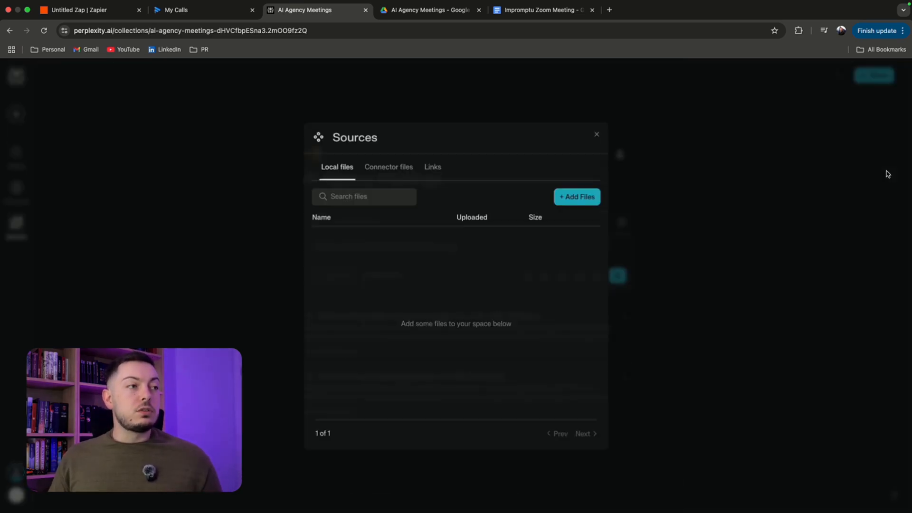
pyautogui.click(584, 196)
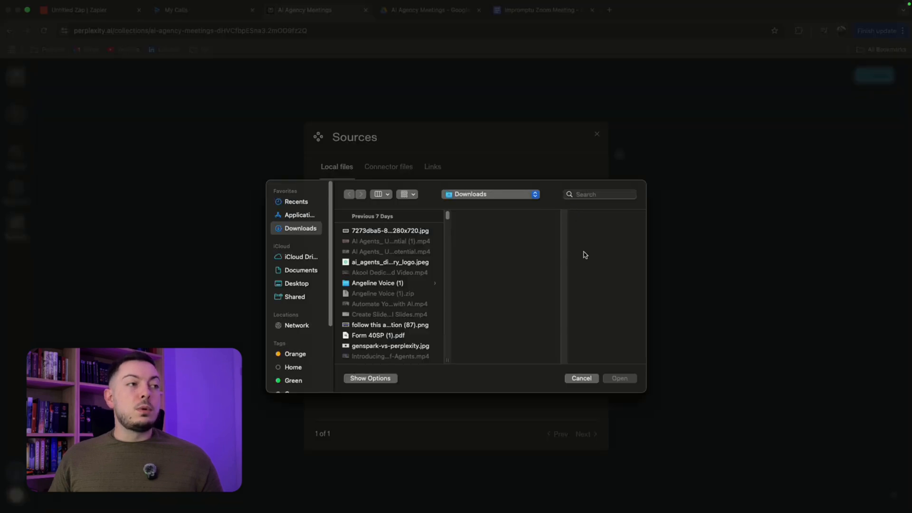
pyautogui.click(581, 378)
pyautogui.click(388, 168)
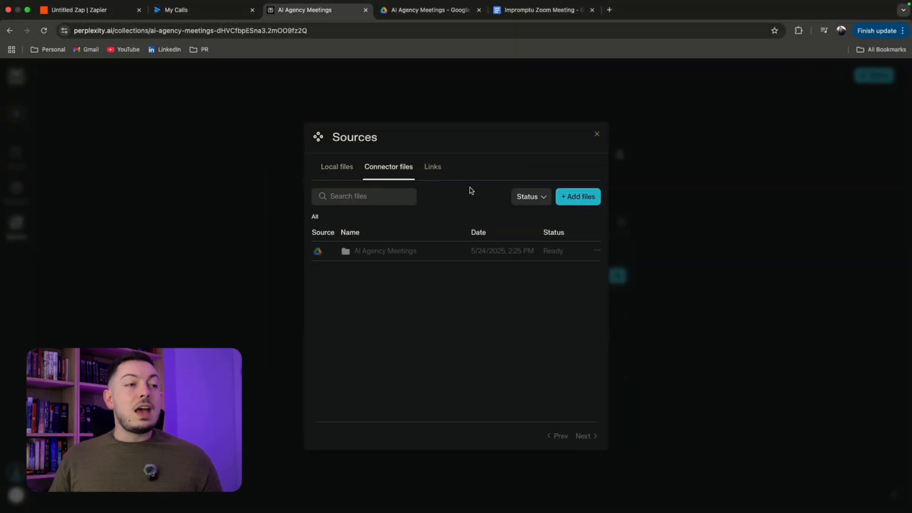
pyautogui.click(577, 197)
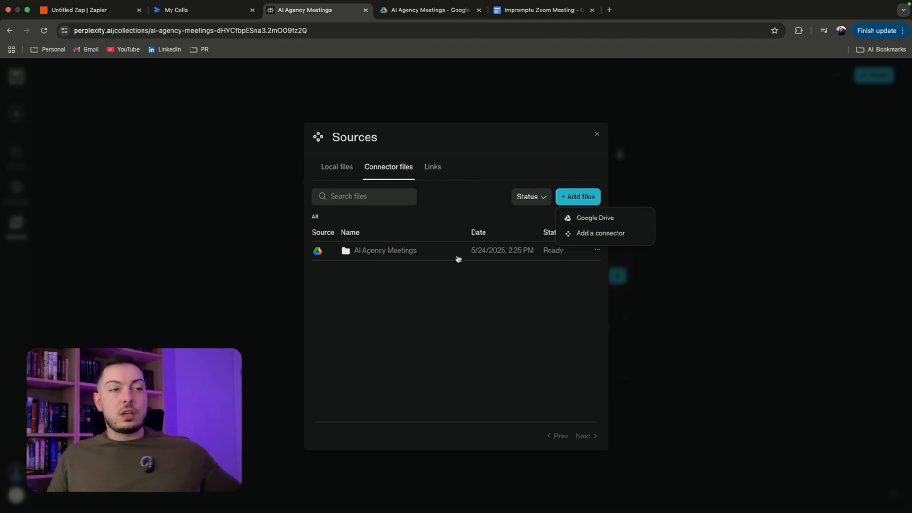
pyautogui.click(573, 219)
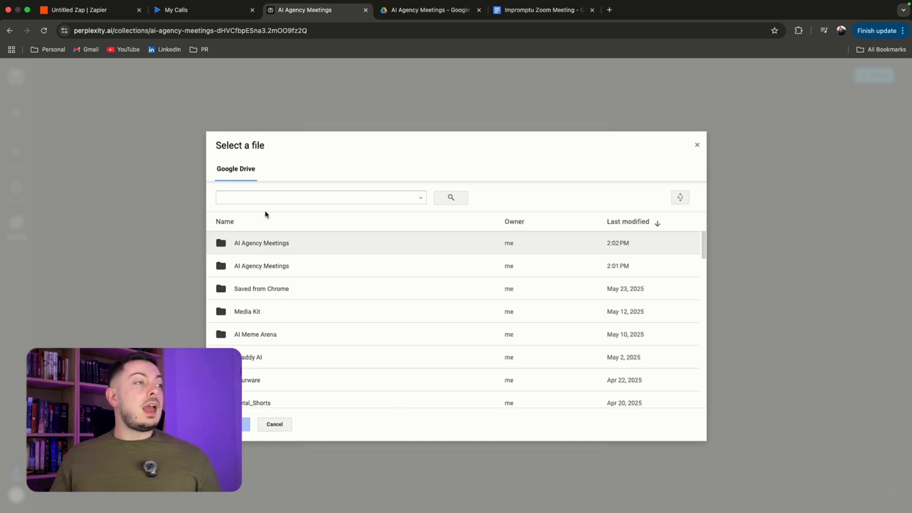
pyautogui.click(273, 425)
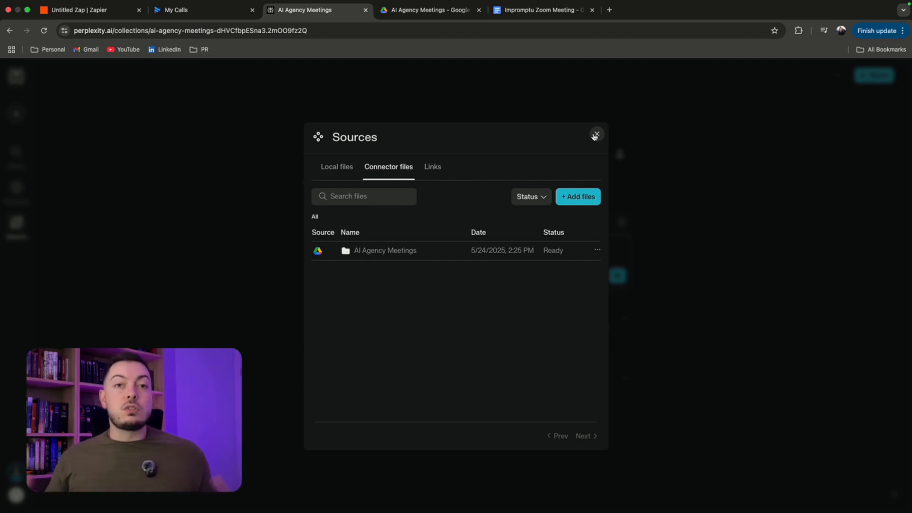
pyautogui.click(596, 135)
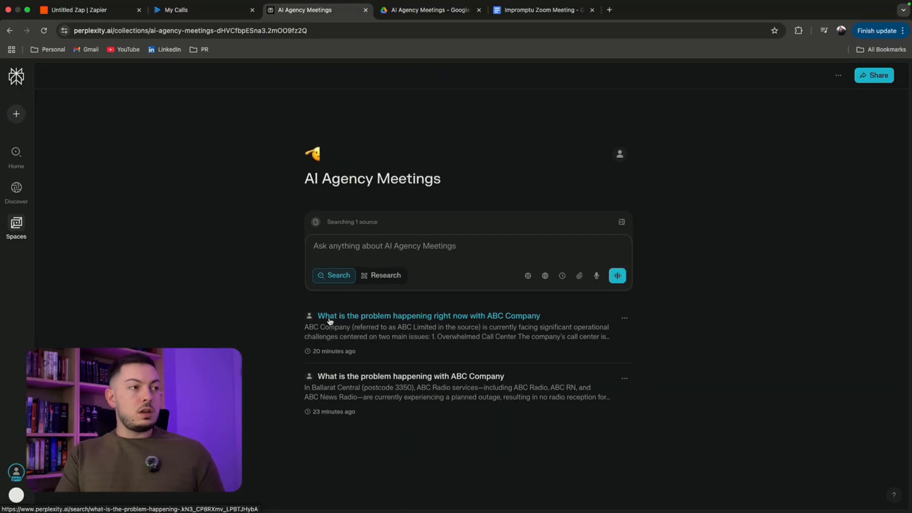
# Step: Open the thread "What is the problem happening right now with ABC Company" and highlight its question
pyautogui.click(330, 318)
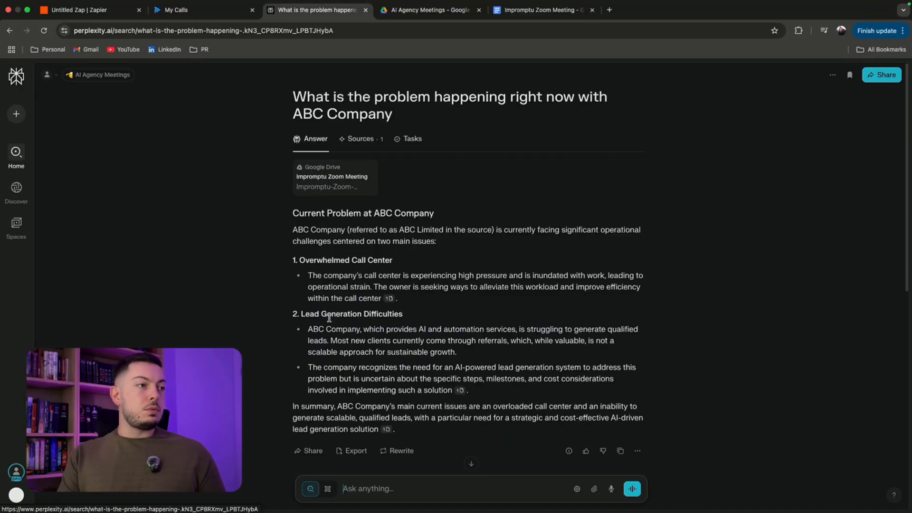
pyautogui.moveTo(296, 97); pyautogui.dragTo(405, 111)
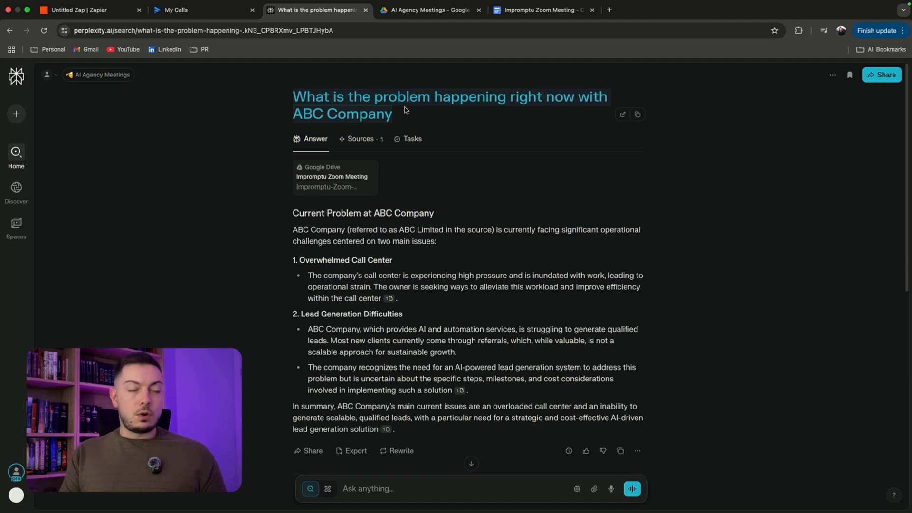